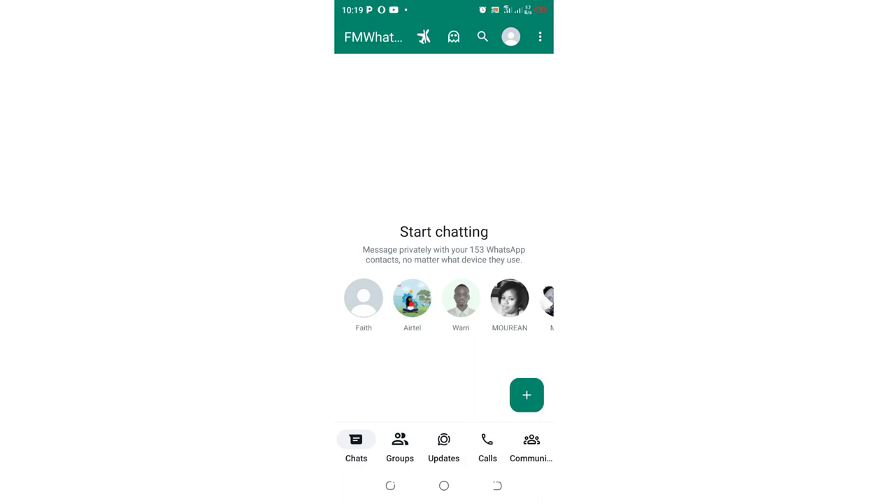
Open FMWhatsApp's Chats settings from the three-dot menu's Settings.
left_click(540, 36)
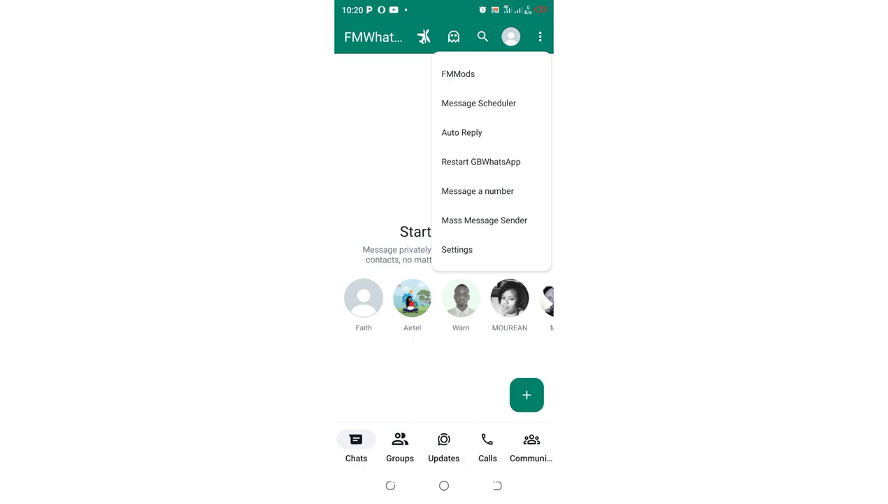
left_click(457, 249)
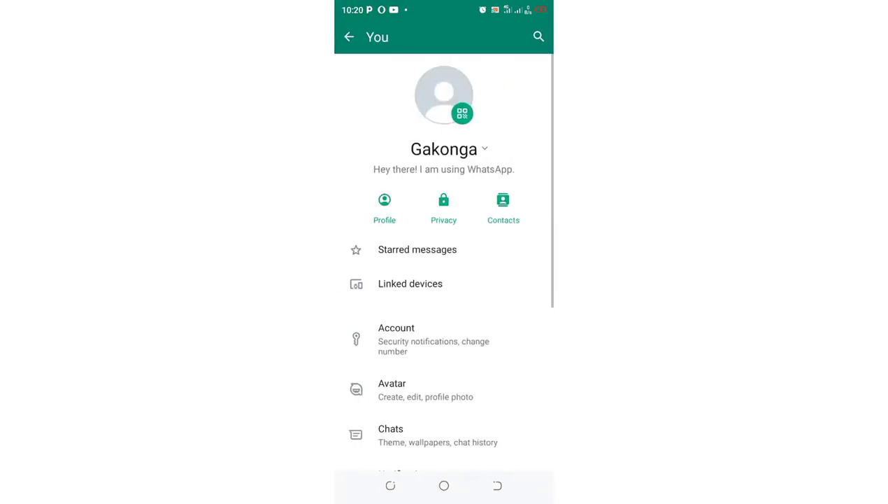
scroll(444, 279, "down", 2)
left_click(420, 367)
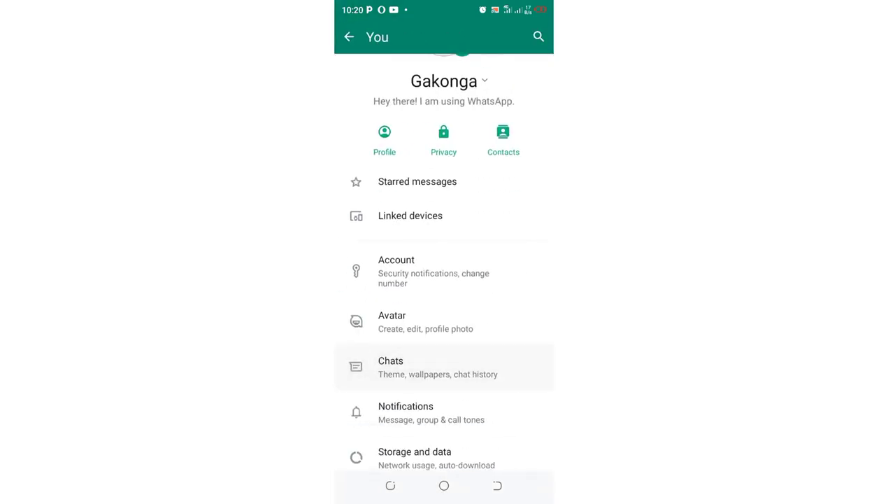
Run Chat backup, then return to the main chats screen.
scroll(443, 280, "down", 2)
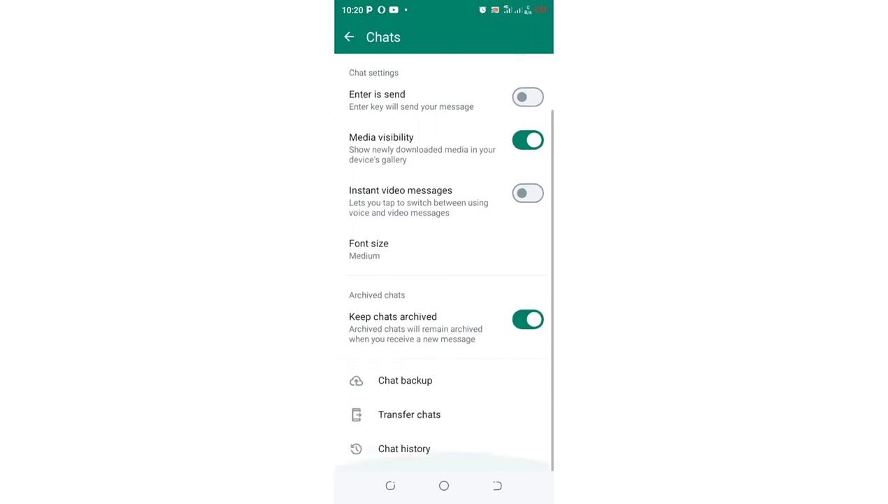
left_click(405, 379)
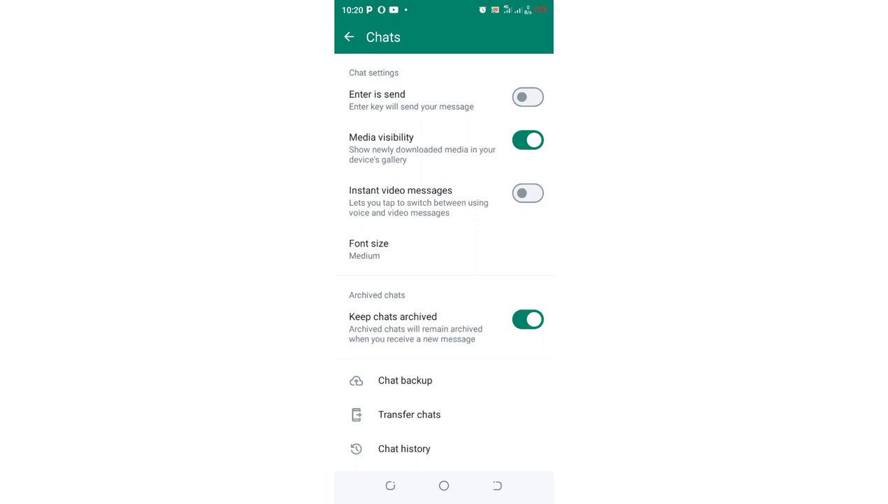
left_click(349, 37)
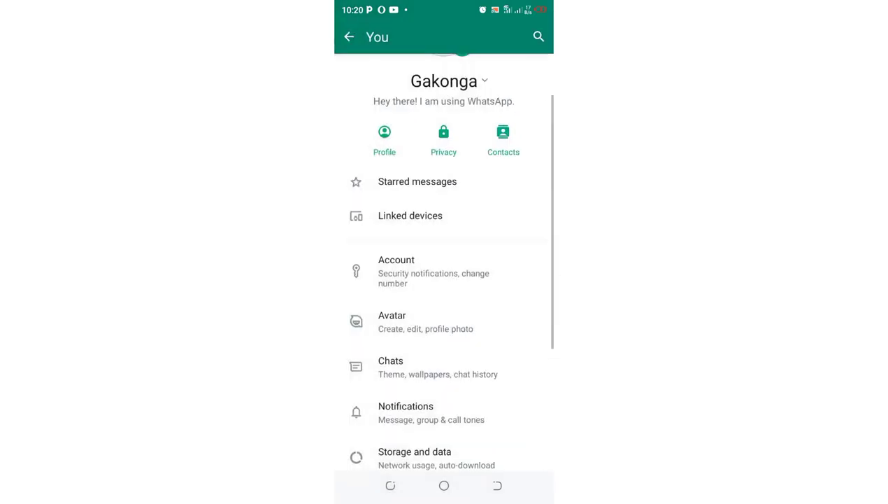
left_click(349, 36)
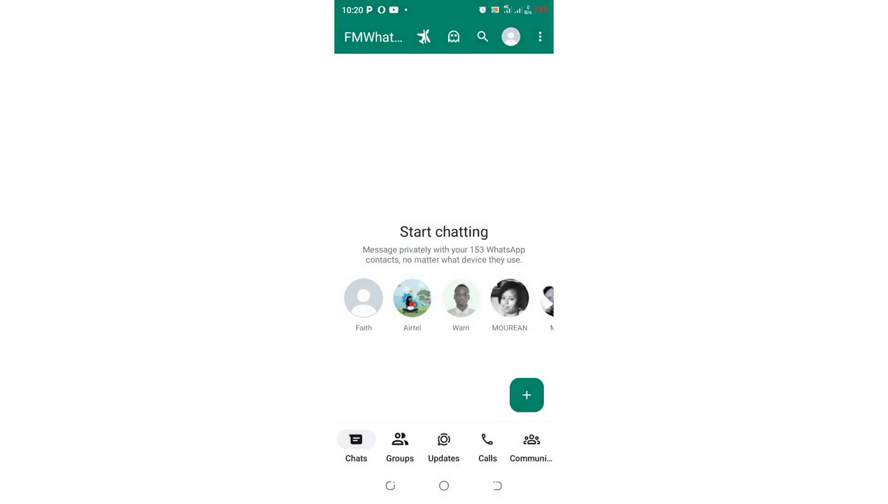
Leave FMWhatsApp and open Apps & notifications in the Android Settings app.
left_click(444, 484)
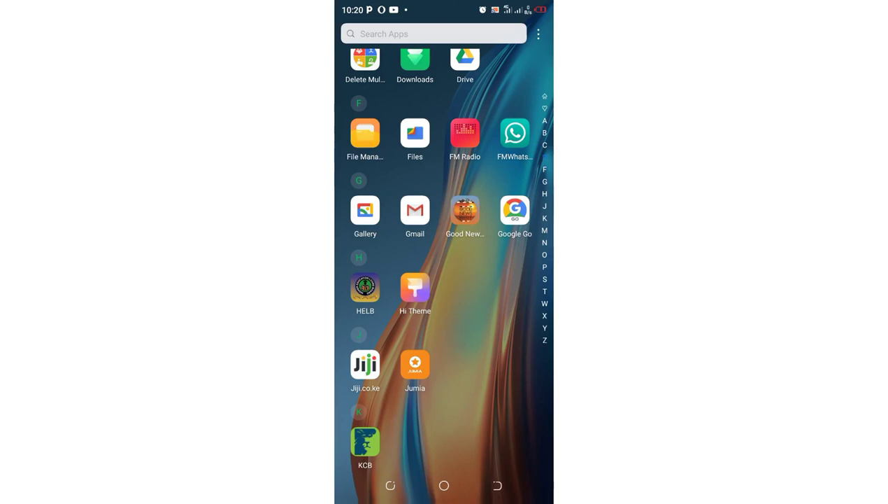
scroll(436, 256, "down", 10)
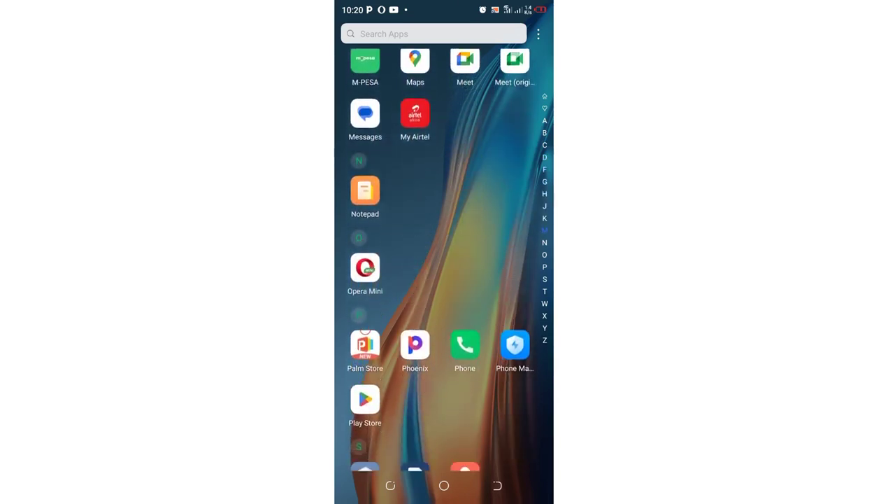
left_click(365, 373)
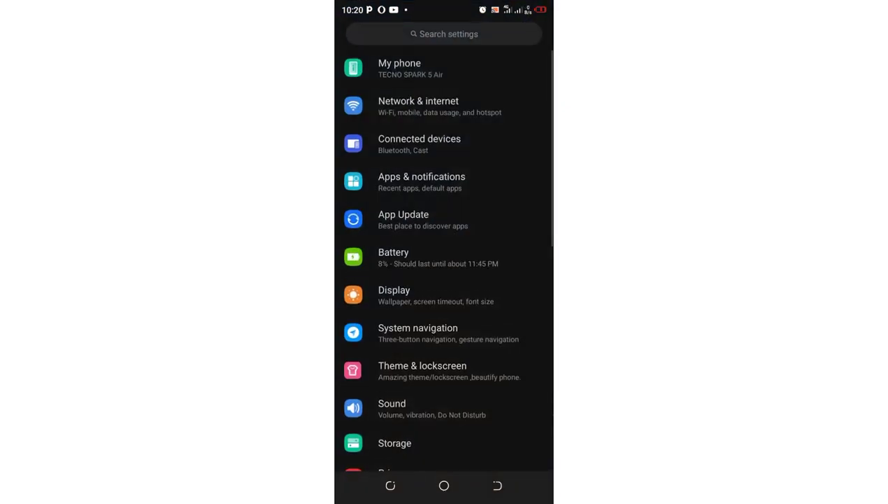
scroll(446, 259, "down", 2)
scroll(445, 259, "up", 2)
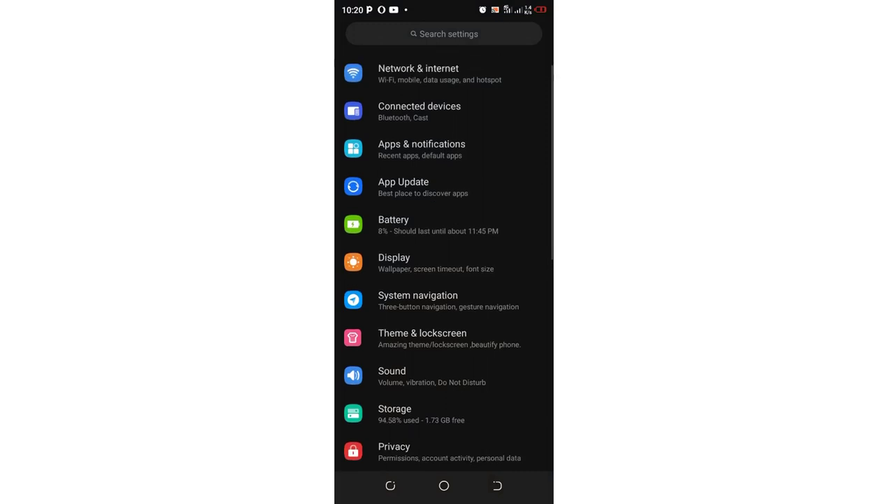
left_click(421, 181)
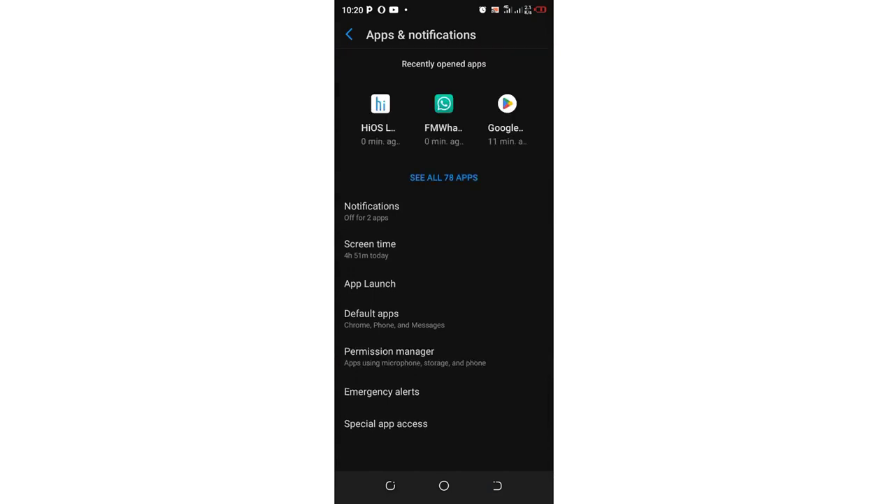
Show all 78 installed apps and scroll the list down to FMWhatsApp (181 MB).
left_click(444, 177)
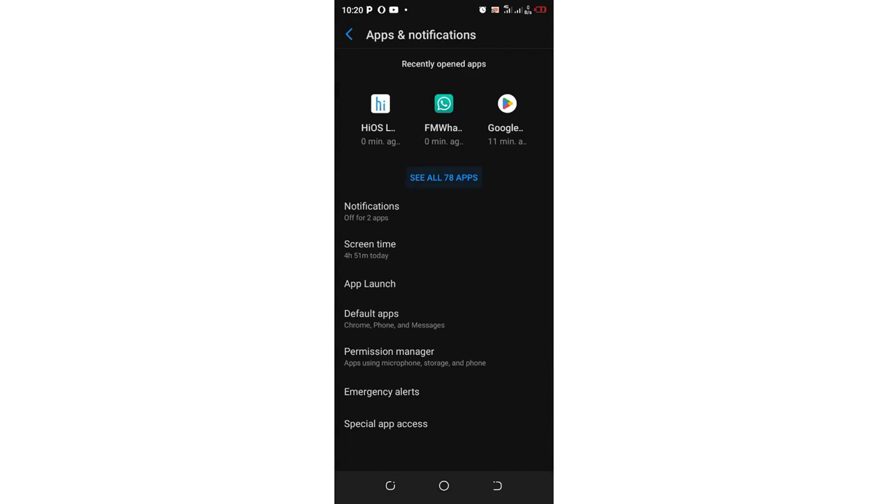
left_click(380, 112)
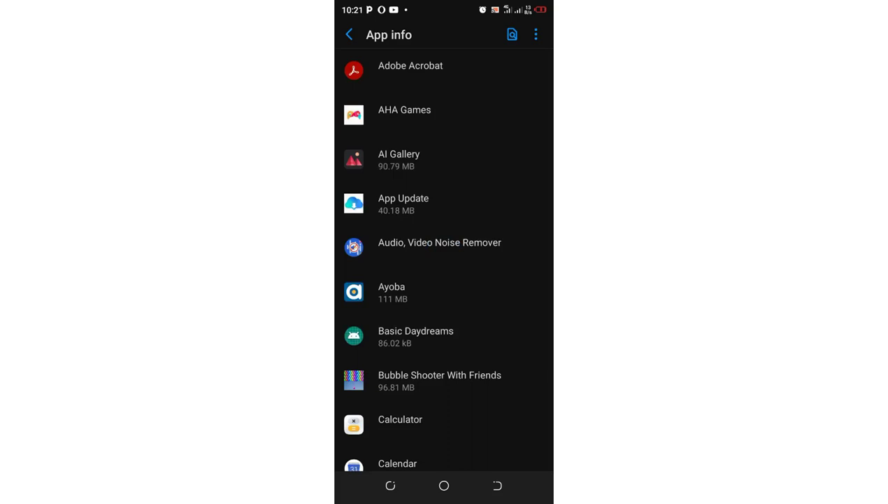
left_click(512, 34)
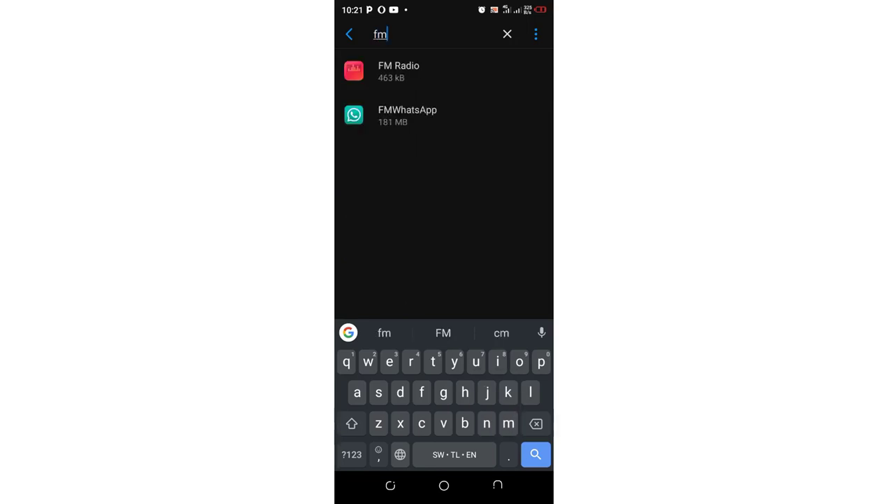
scroll(444, 255, "down", 5)
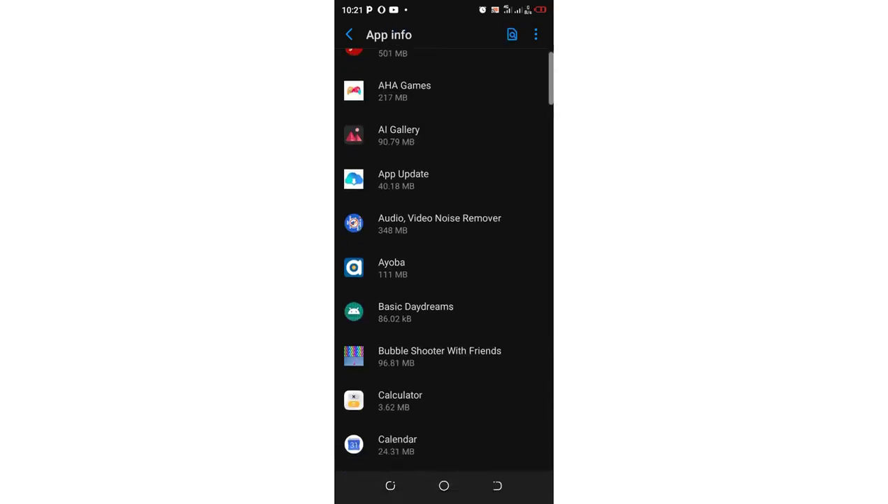
scroll(444, 258, "down", 5)
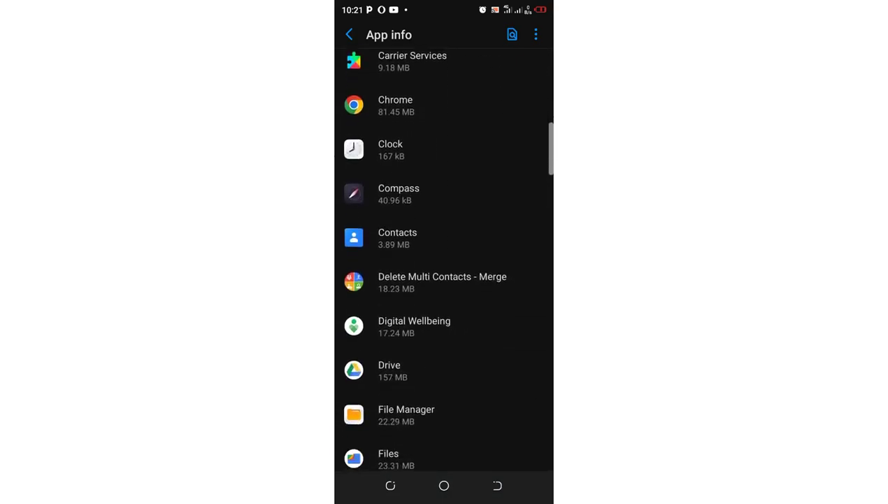
scroll(444, 258, "down", 5)
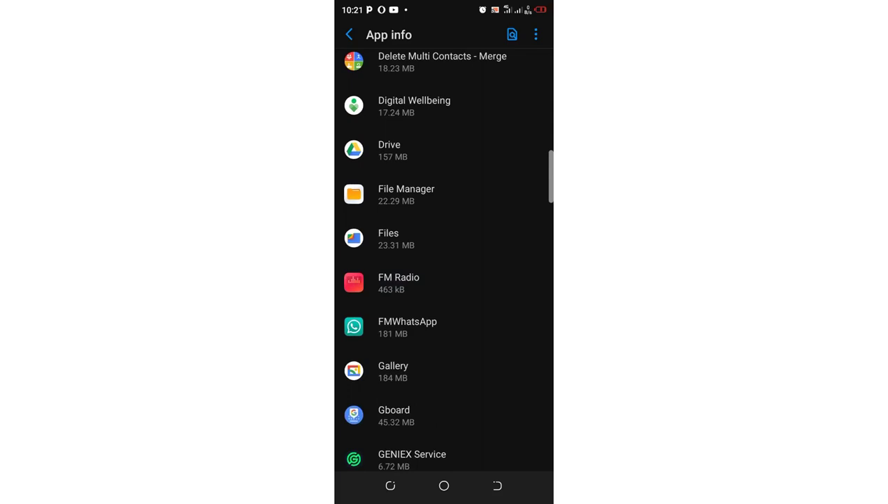
Open FMWhatsApp's app details and its Storage & cache page (84.18 MB user data).
left_click(408, 326)
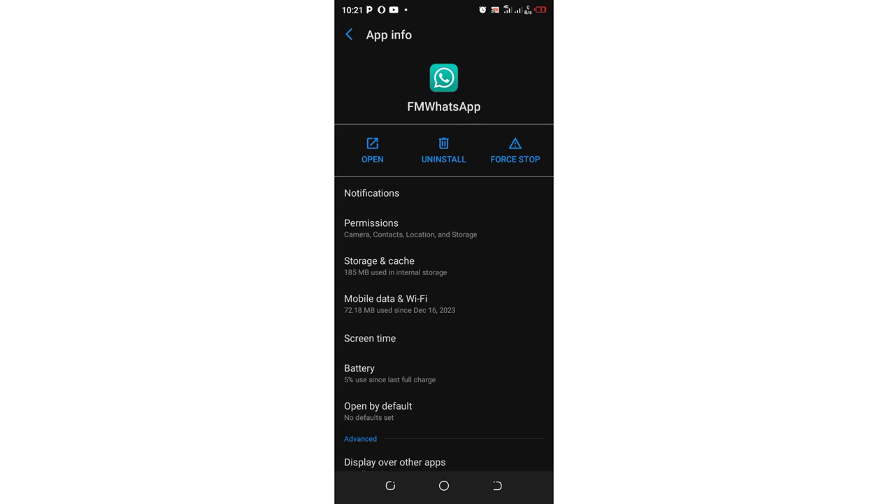
left_click(379, 265)
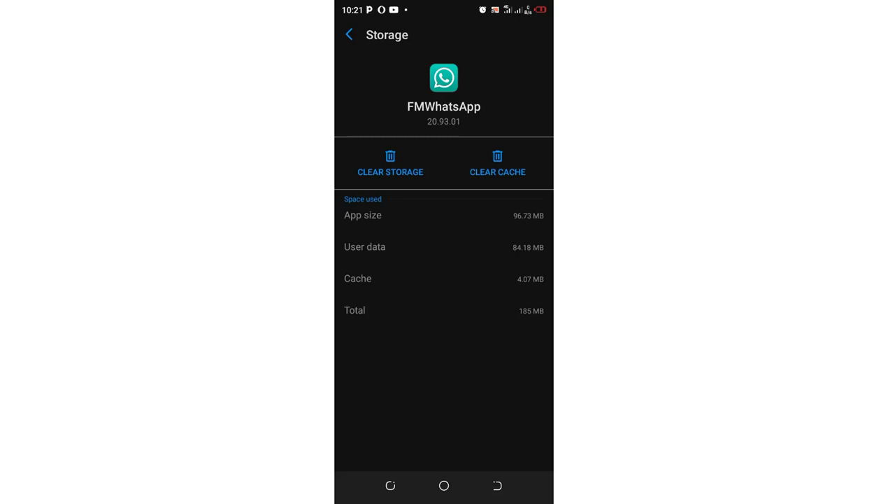
Clear FMWhatsApp's storage, confirming Delete app data with OK so data and cache drop to 0 B.
left_click(391, 164)
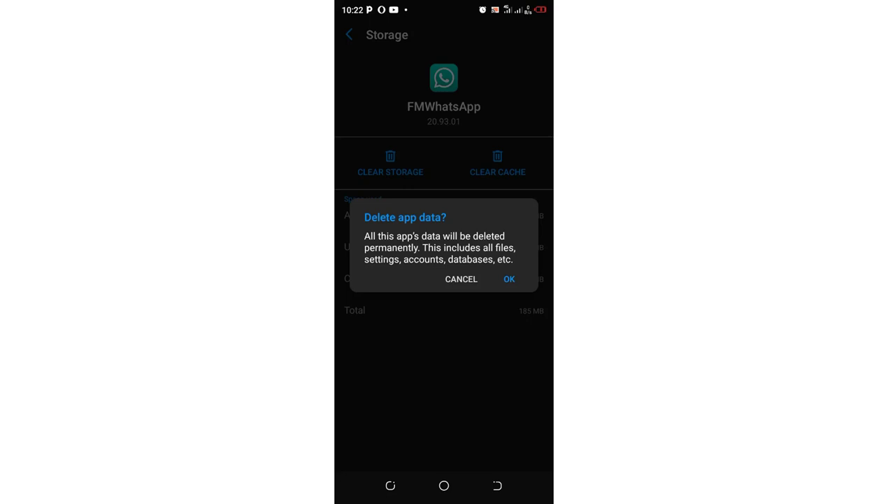
left_click(461, 278)
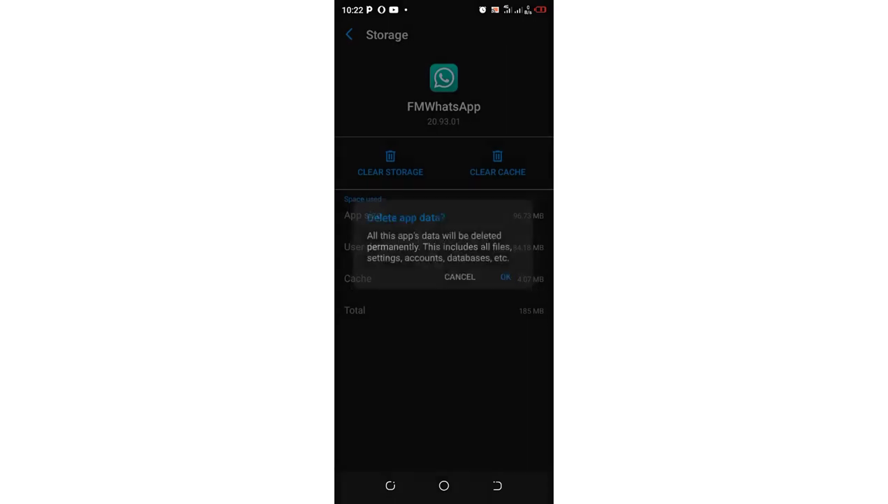
left_click(390, 164)
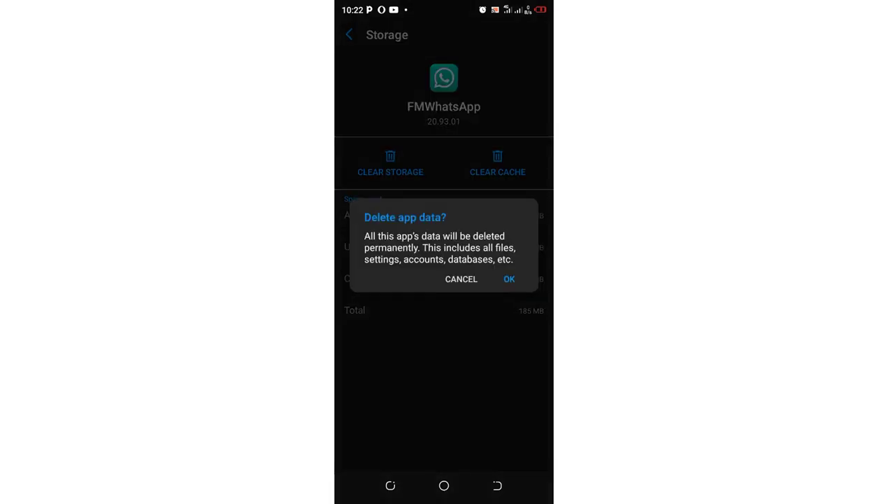
left_click(510, 278)
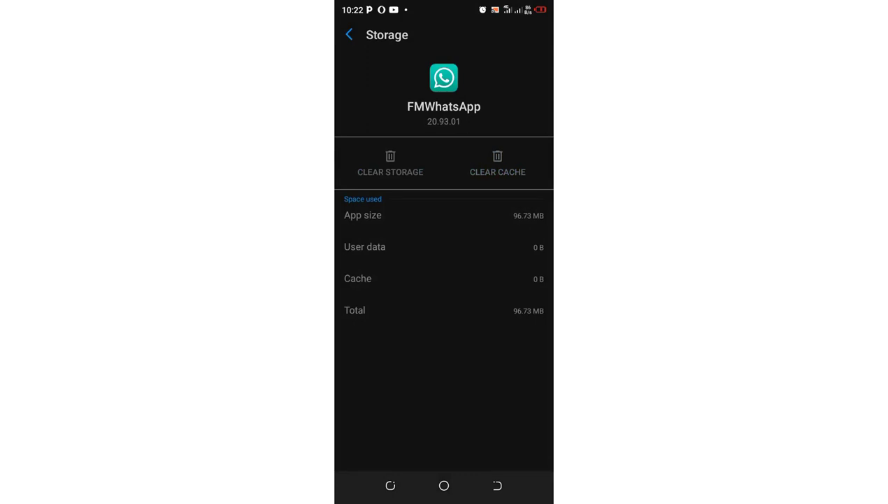
Return to the home screen and launch the freshly reset FMWhatsApp from the app drawer.
left_click(443, 485)
scroll(443, 258, "up", 15)
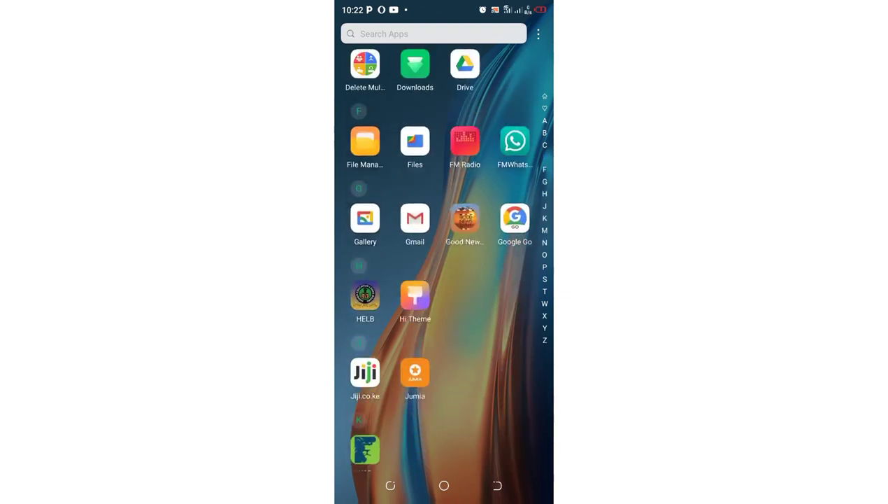
scroll(443, 258, "down", 1)
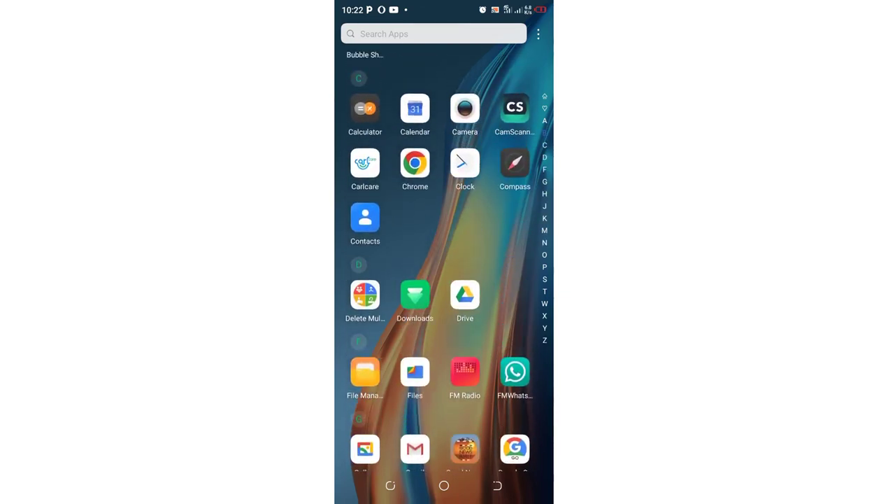
left_click(514, 372)
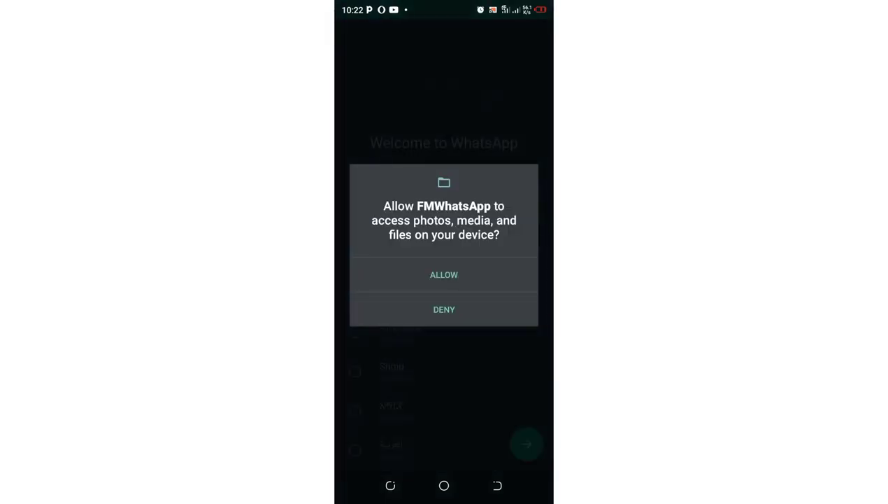
Allow FMWhatsApp access to photos, media and files, and continue with English.
left_click(444, 274)
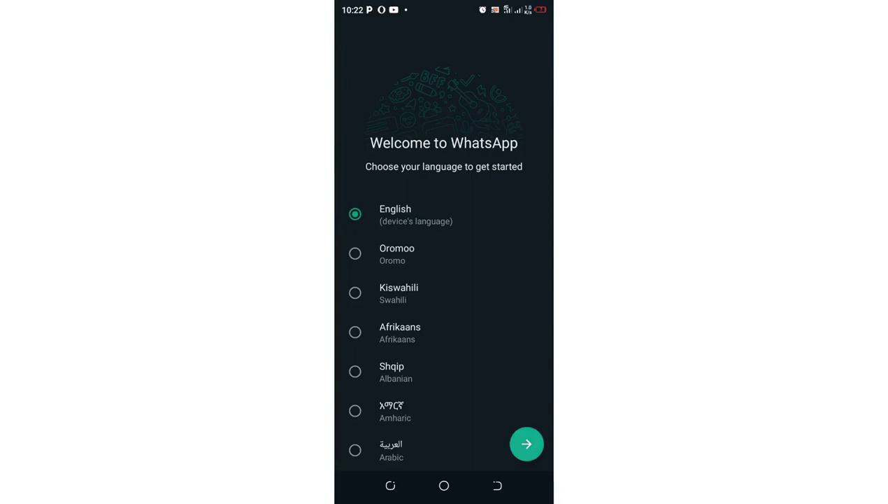
left_click(527, 444)
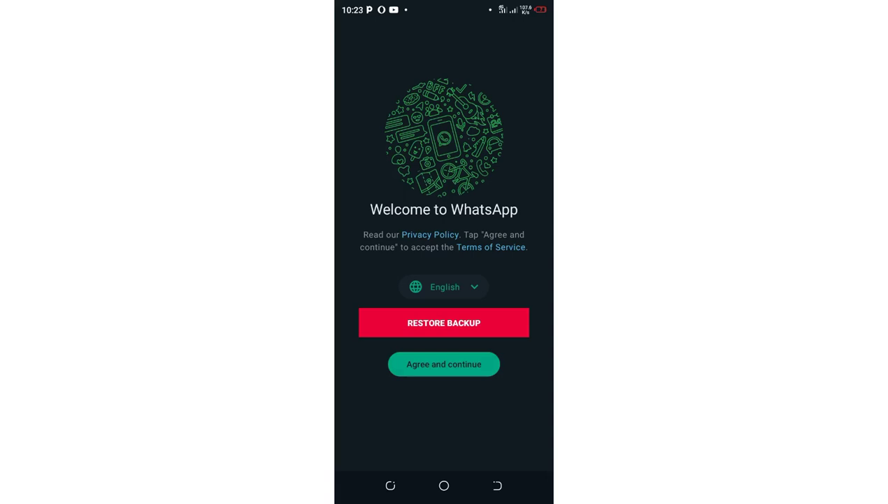
Accept the terms with Agree and continue to reach the Kenya +254 phone-number screen.
left_click(443, 364)
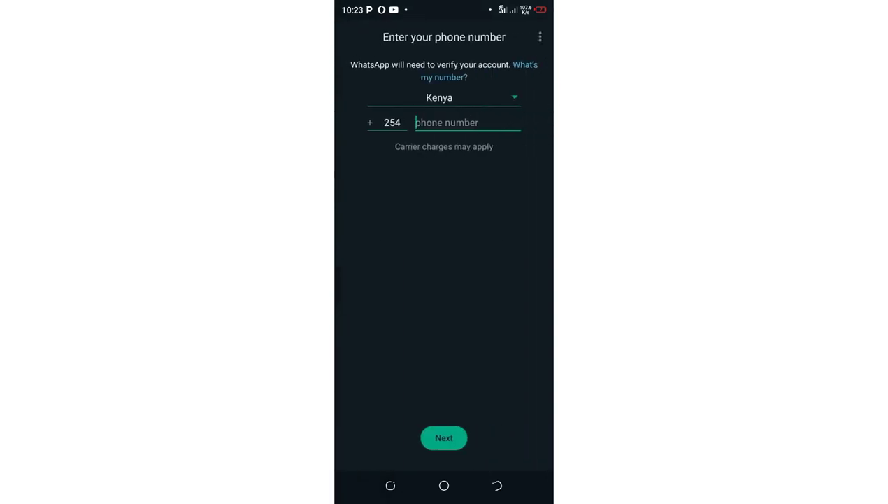